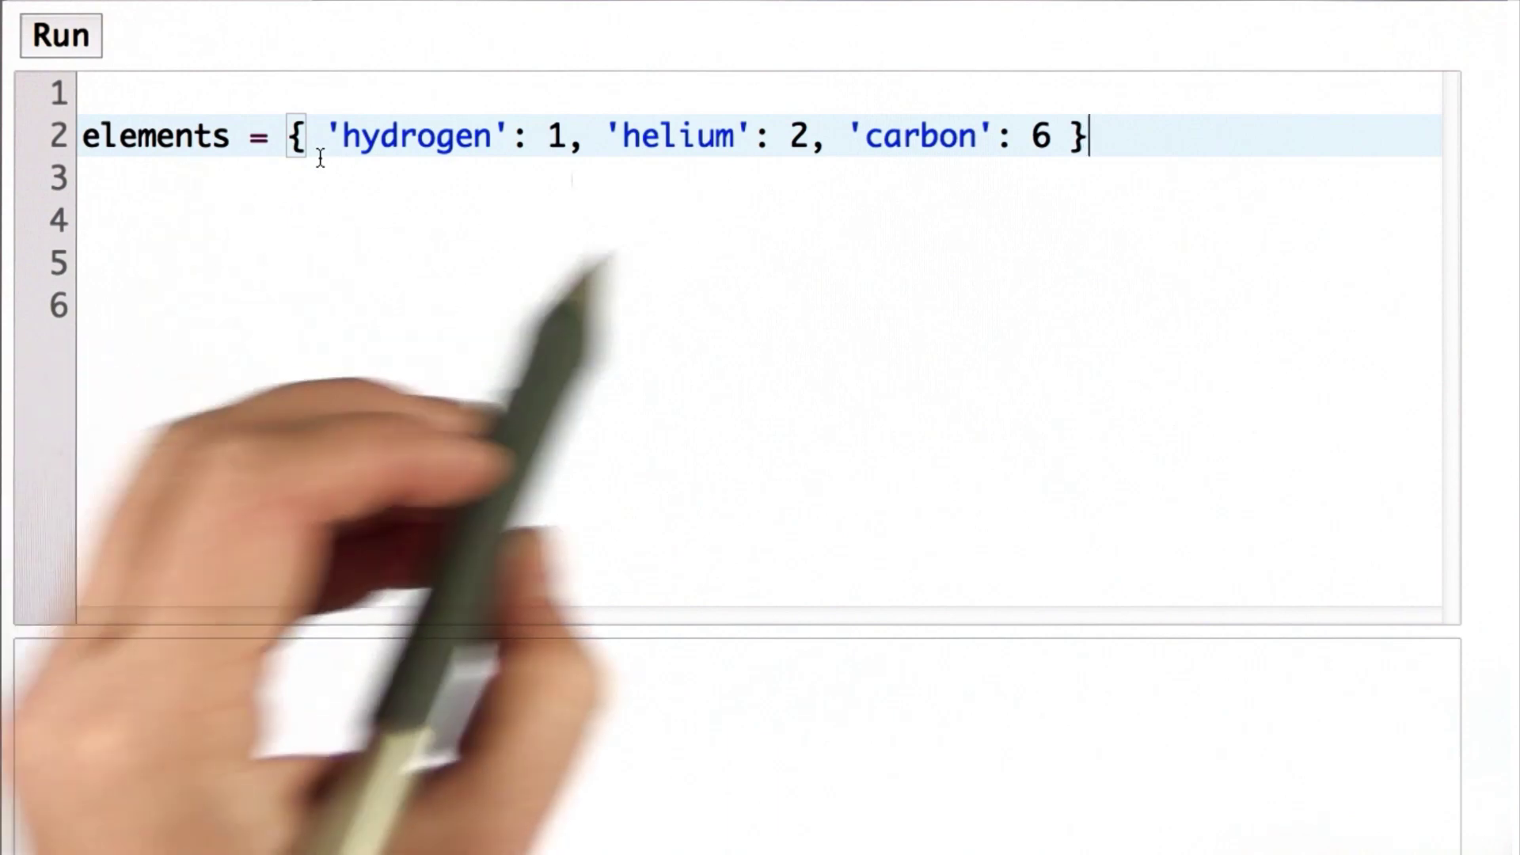
Write print elements on line 3 and run it to output the whole dictionary.
{"action": "left_click", "coordinate": [365, 179]}
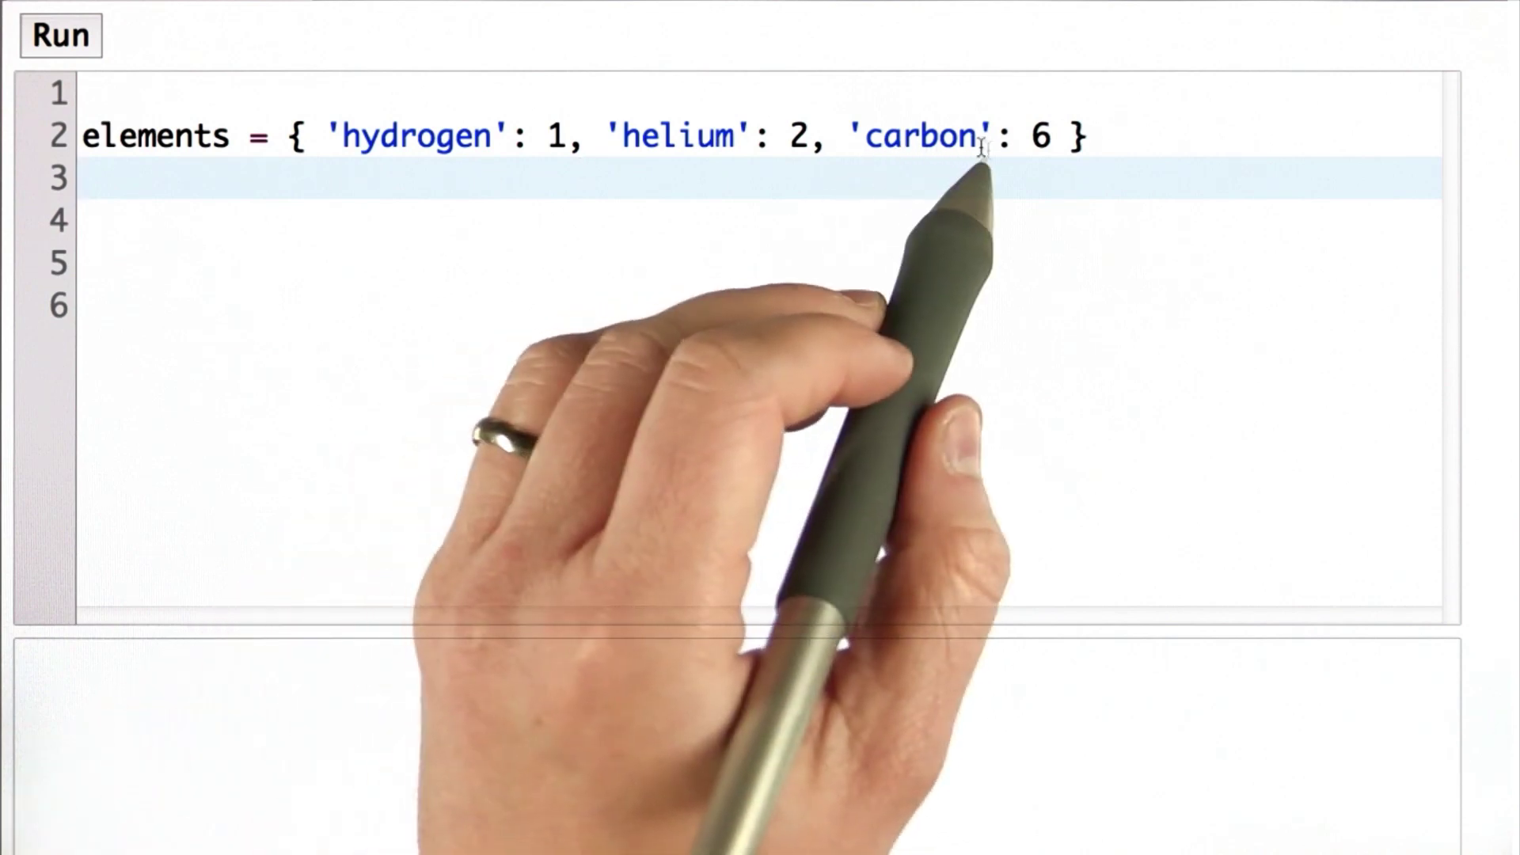
{"action": "type", "text": "print elements"}
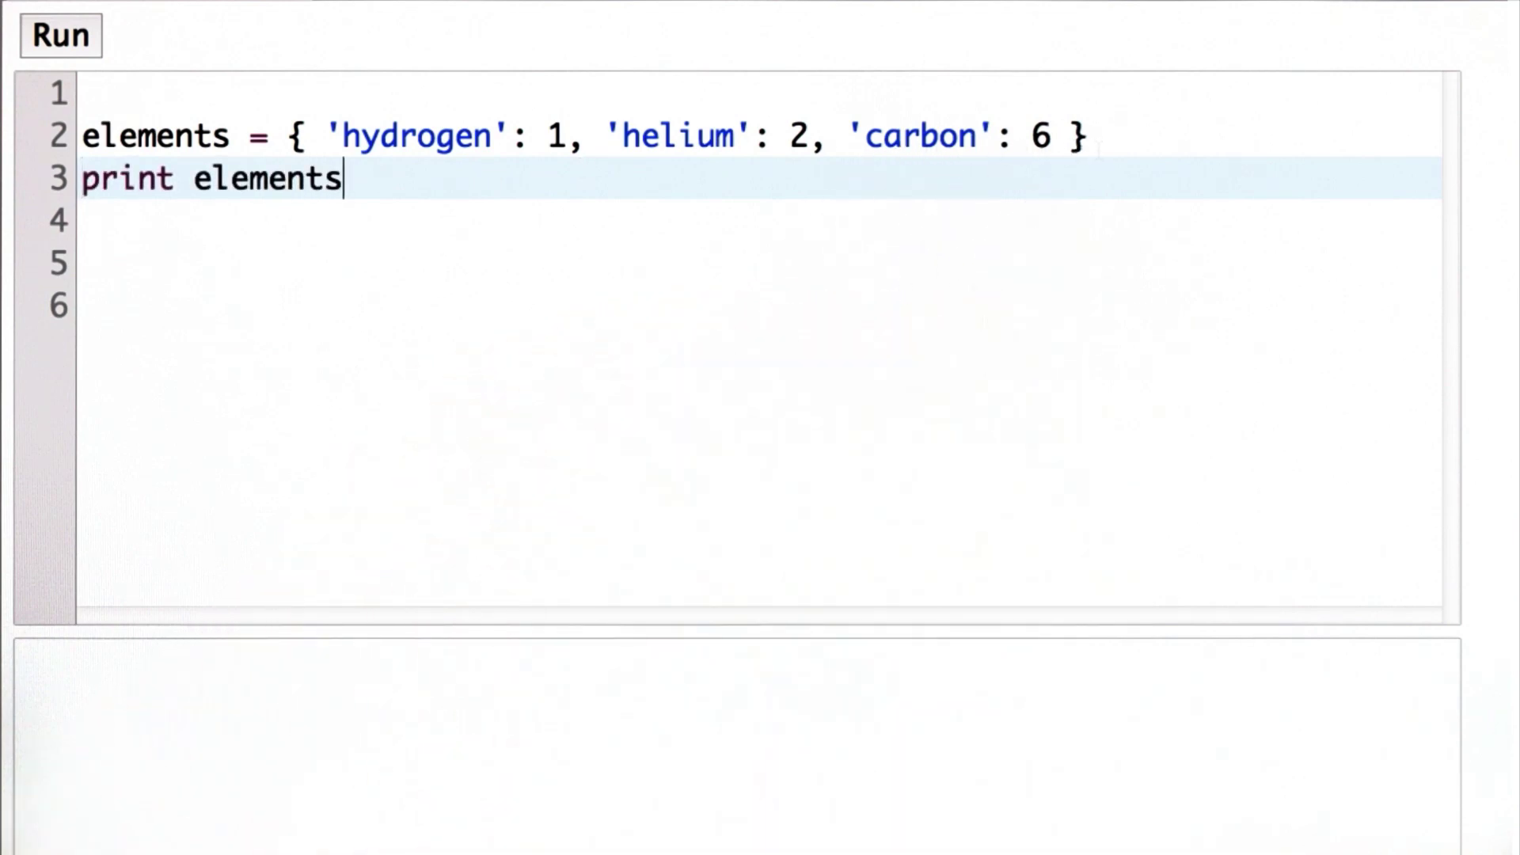
{"action": "left_click", "coordinate": [61, 36]}
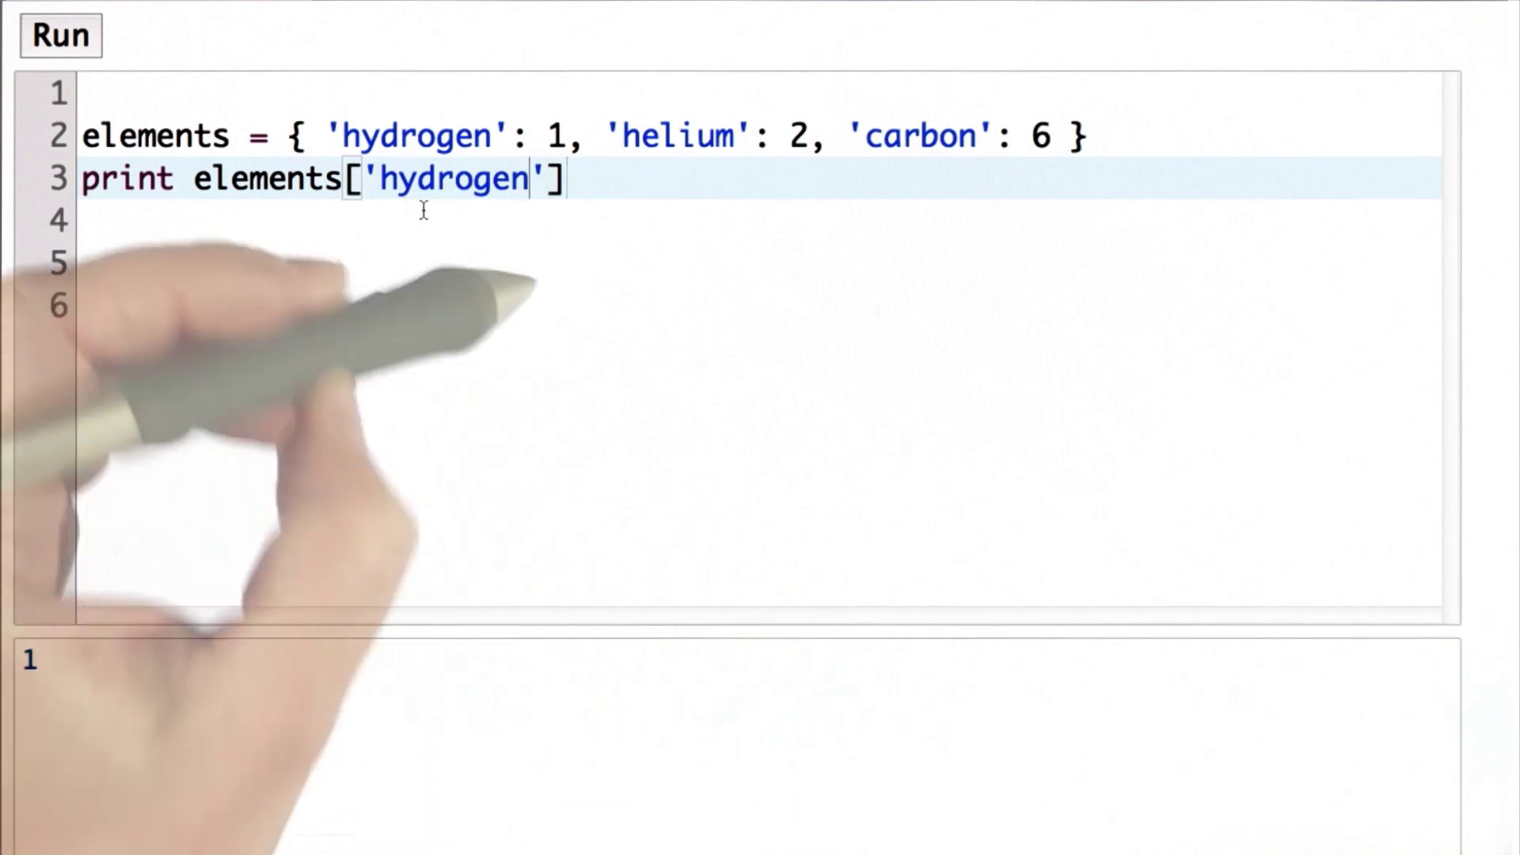
Change the lookup key from 'hydrogen' to 'carbon' and run it to print carbon's value.
{"action": "left_click", "coordinate": [534, 178]}
{"action": "key", "text": "BackSpace"}
{"action": "key", "text": "BackSpace"}
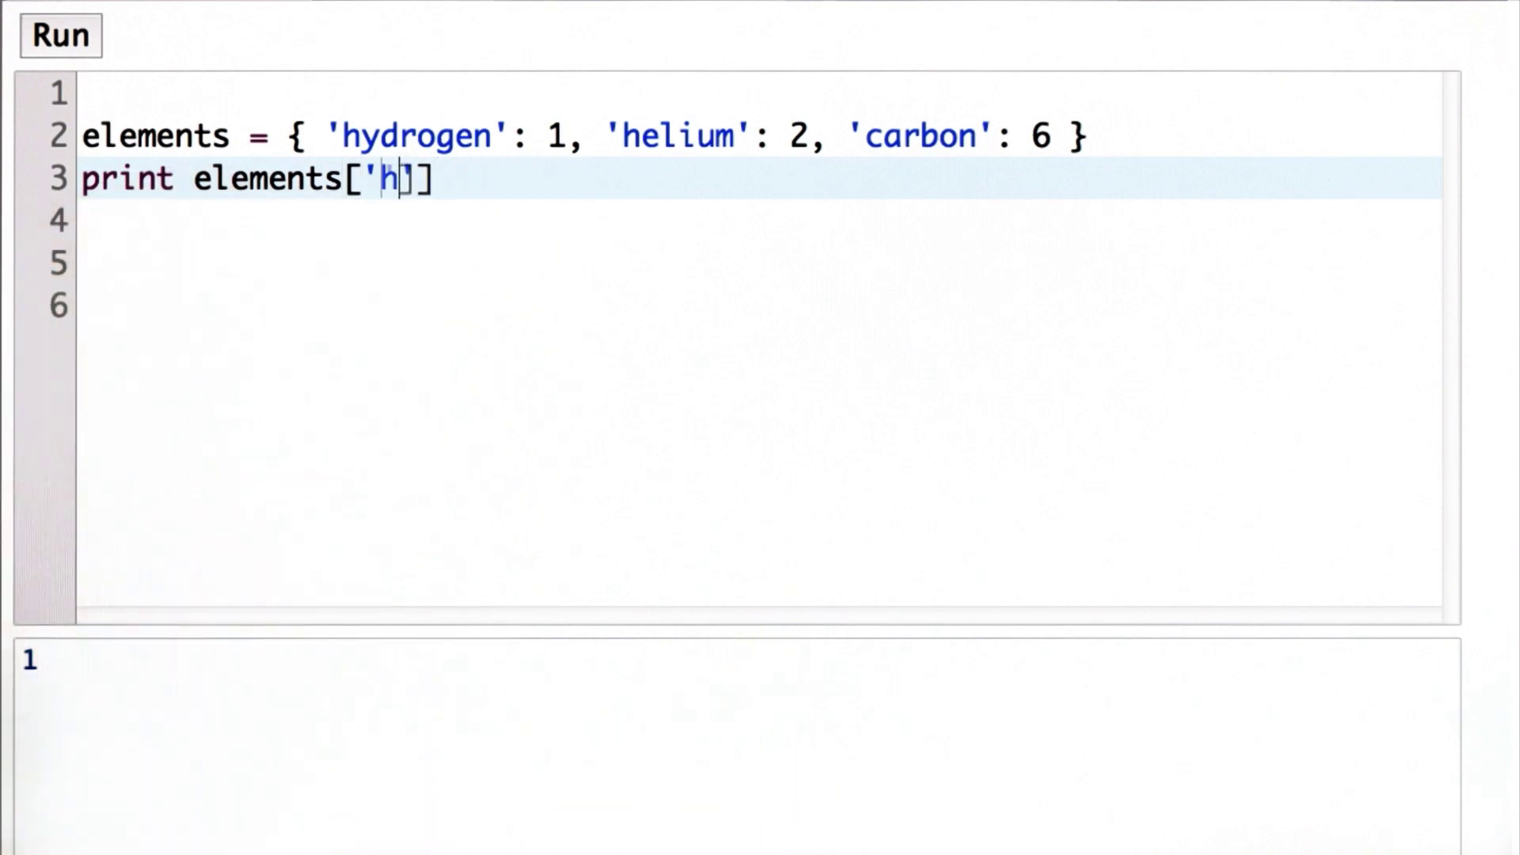
{"action": "type", "text": "carbon"}
{"action": "left_click", "coordinate": [61, 36]}
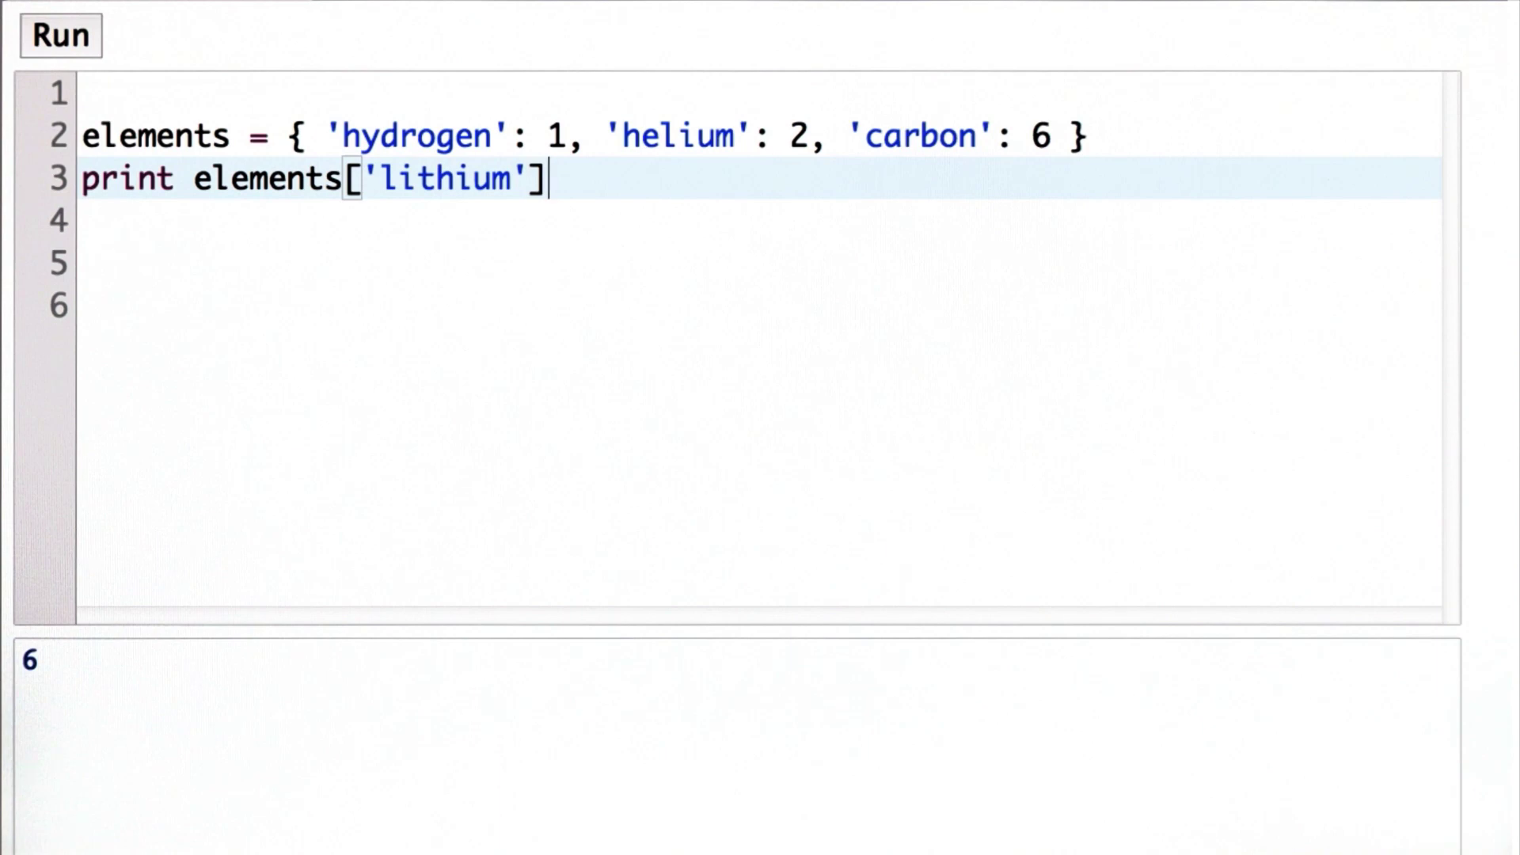
Run print elements['lithium'] and get a KeyError traceback.
{"action": "left_click", "coordinate": [61, 36]}
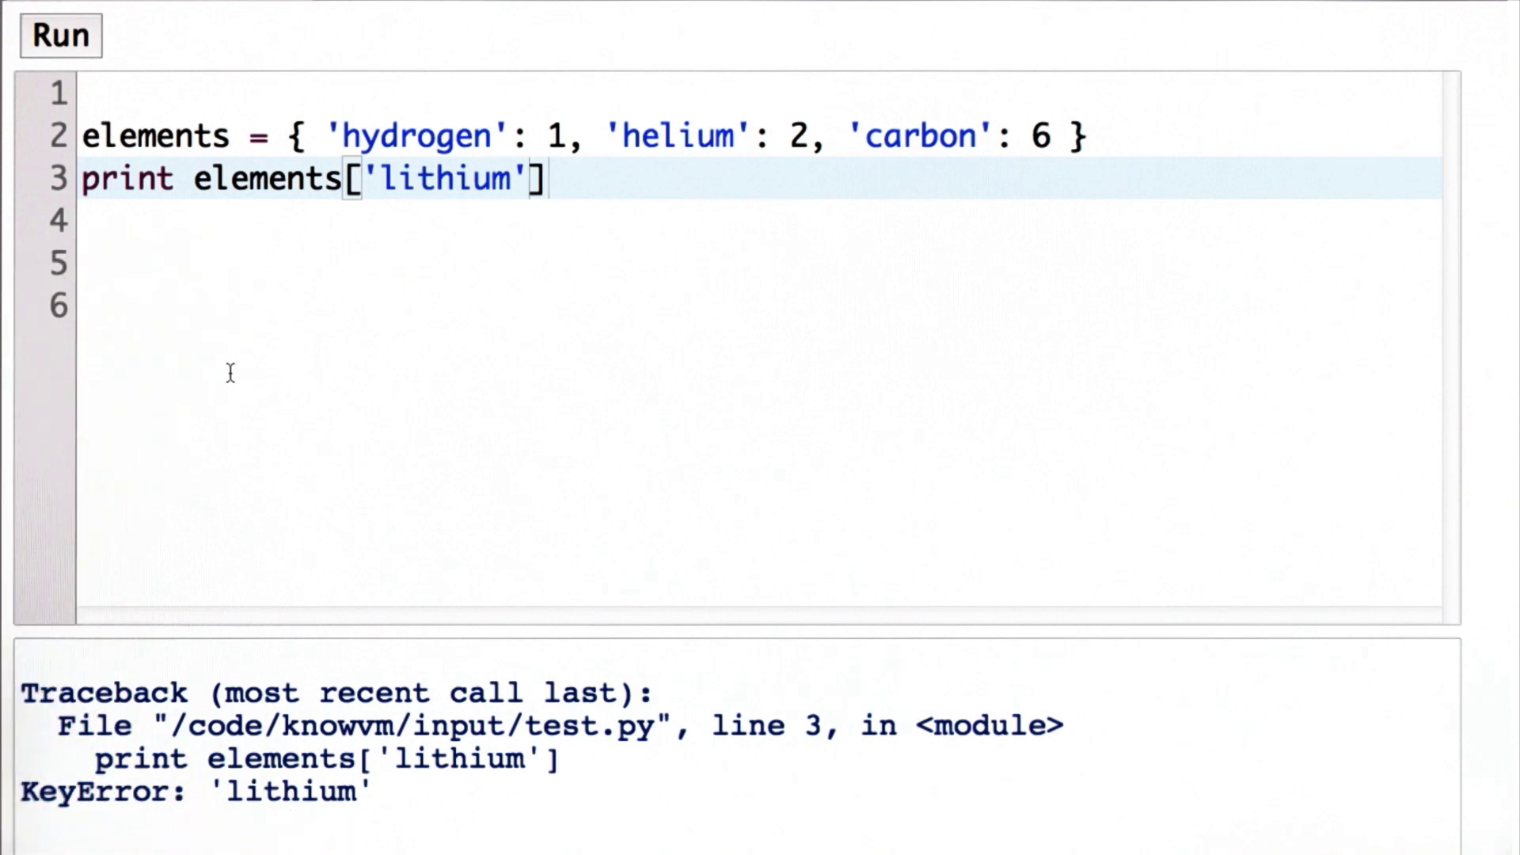
Rewrite line 3 as print 'lithium' in elements, run it to get False, then clear the line.
{"action": "key", "text": "BackSpace"}
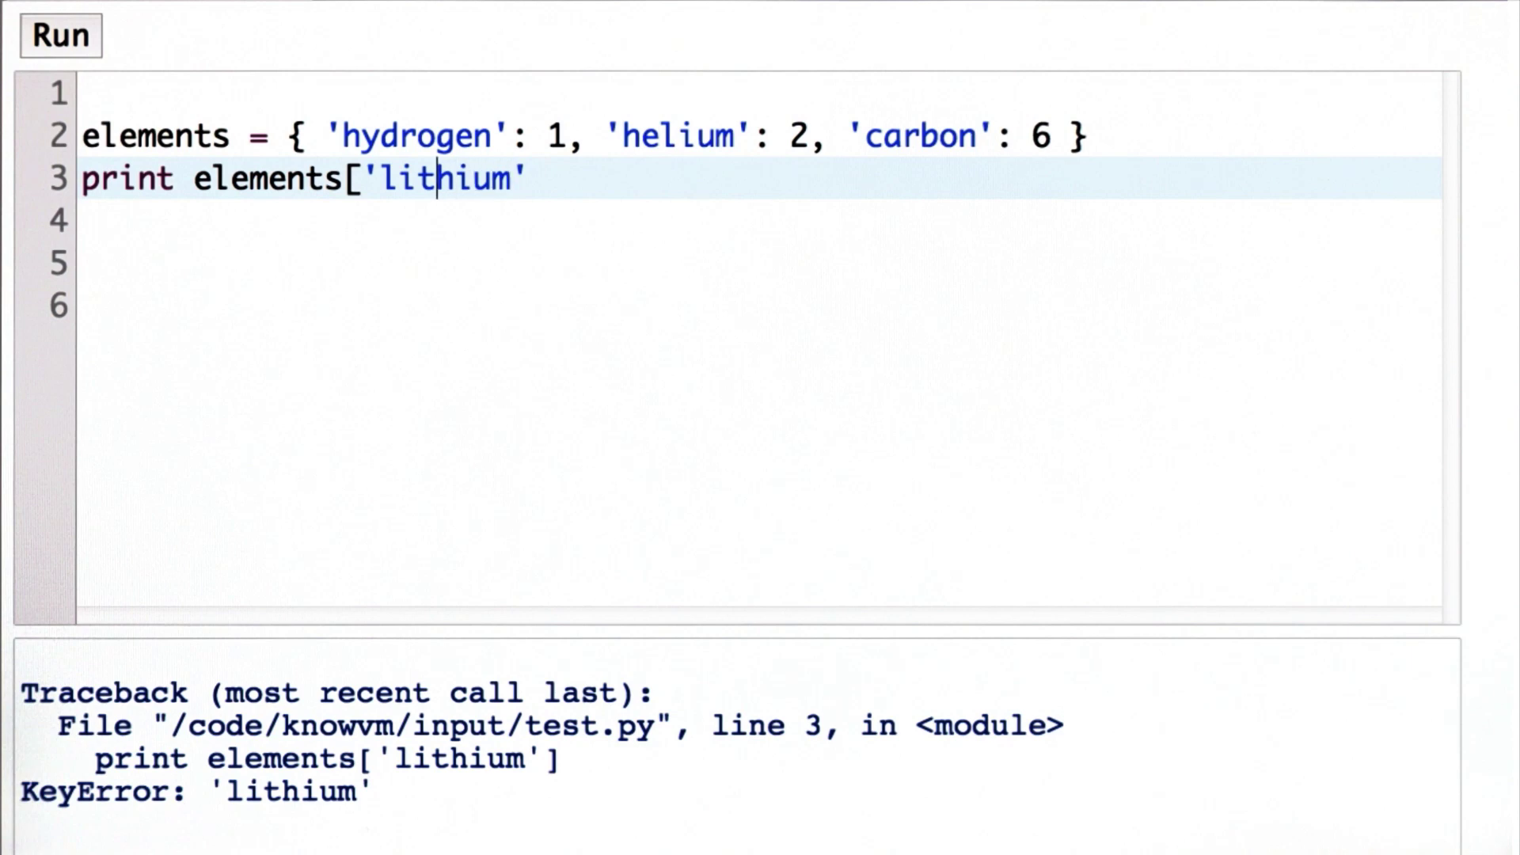
{"action": "key", "text": "BackSpace"}
{"action": "key", "text": "BackSpace"}
{"action": "key", "text": "BackSpace"}
{"action": "key", "text": "BackSpace"}
{"action": "key", "text": "BackSpace"}
{"action": "key", "text": "BackSpace"}
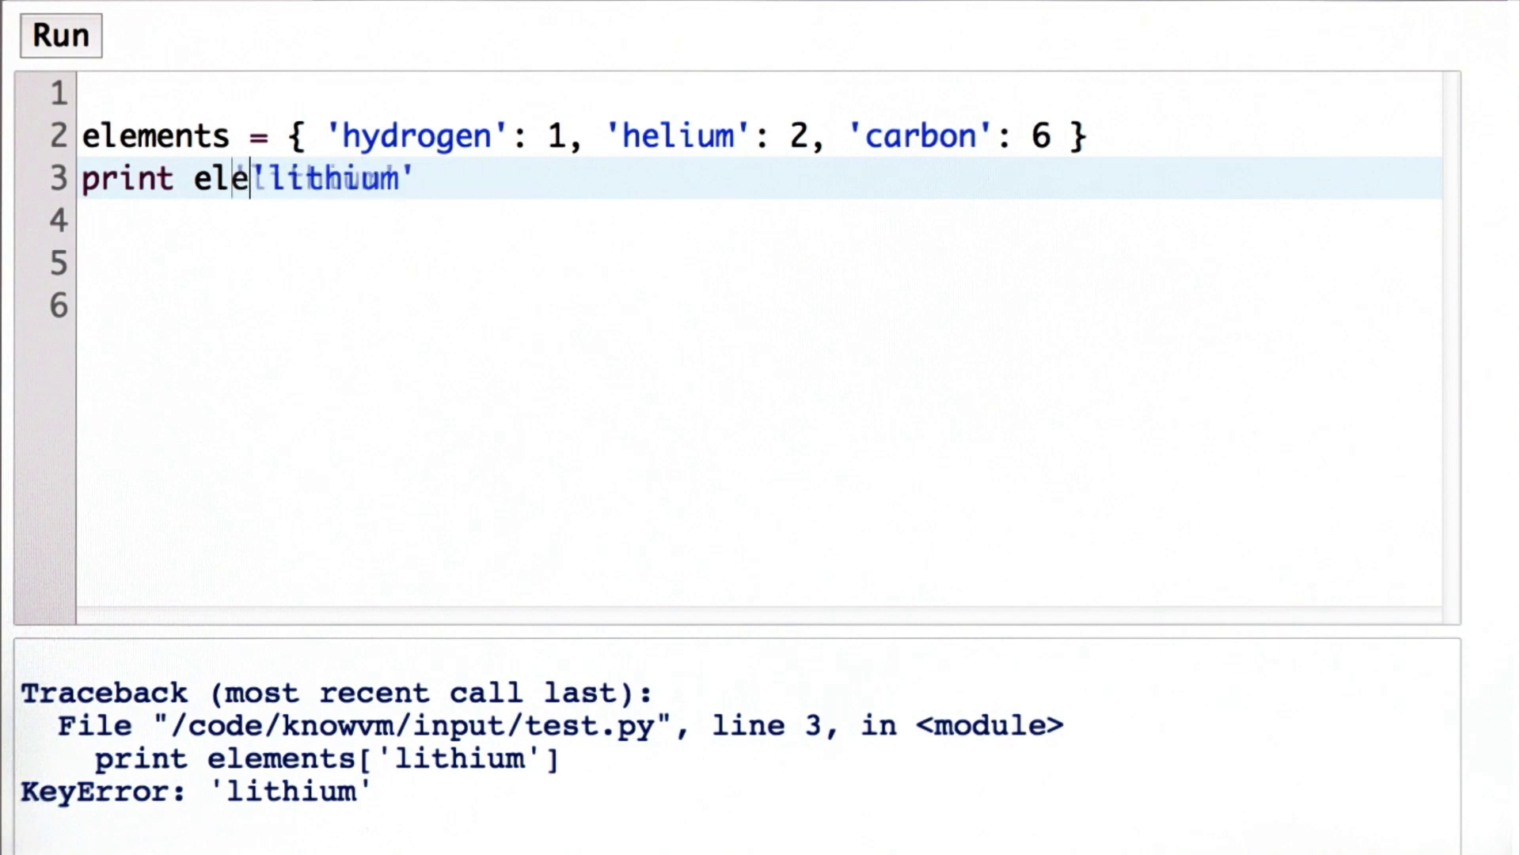
{"action": "key", "text": "BackSpace"}
{"action": "key", "text": "BackSpace"}
{"action": "key", "text": "BackSpace"}
{"action": "type", "text": "in elements"}
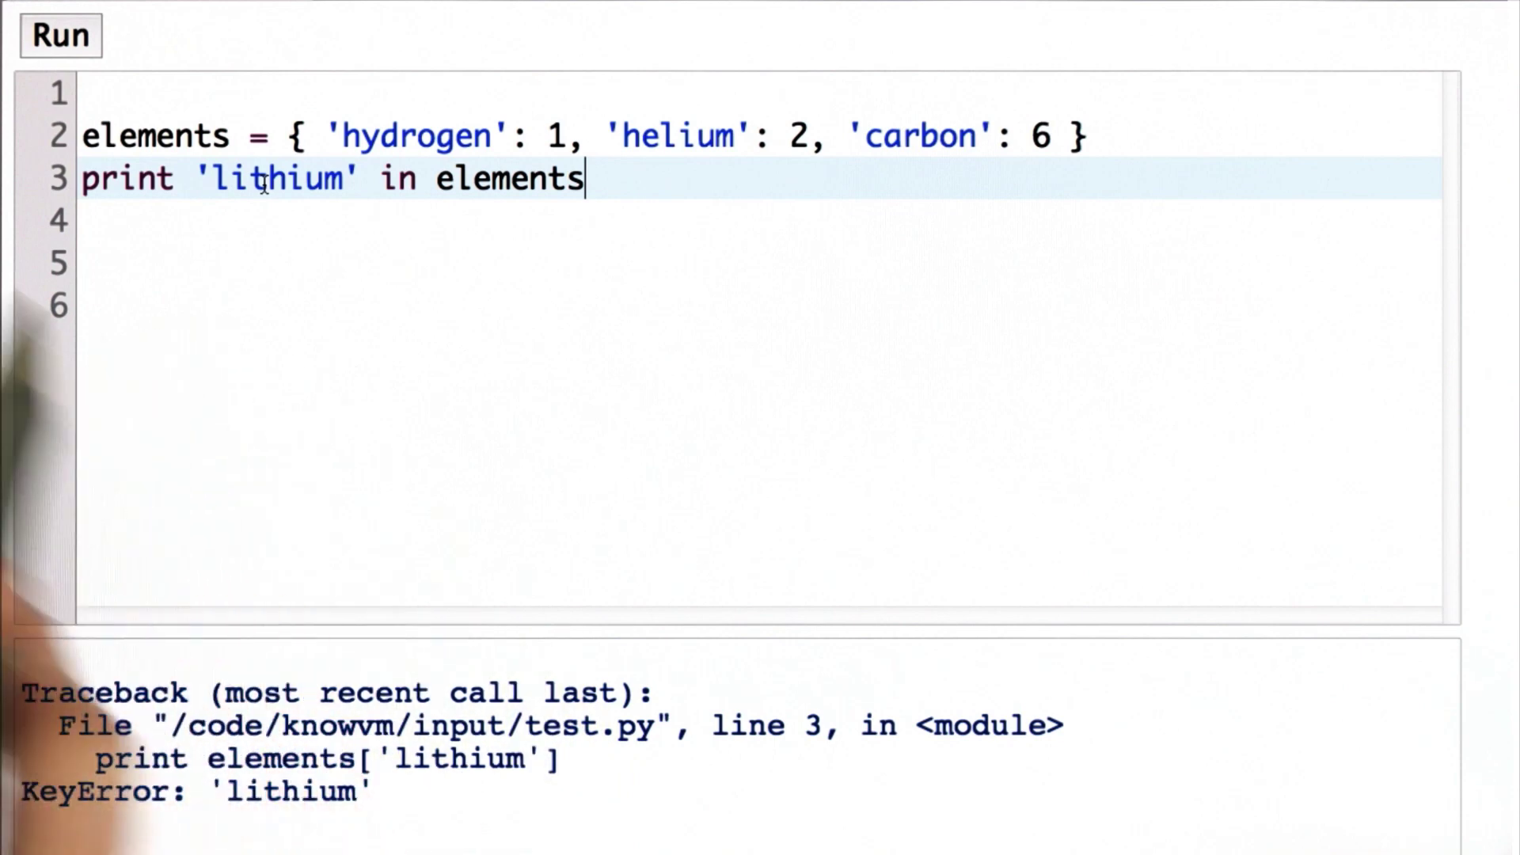
{"action": "left_click", "coordinate": [61, 35]}
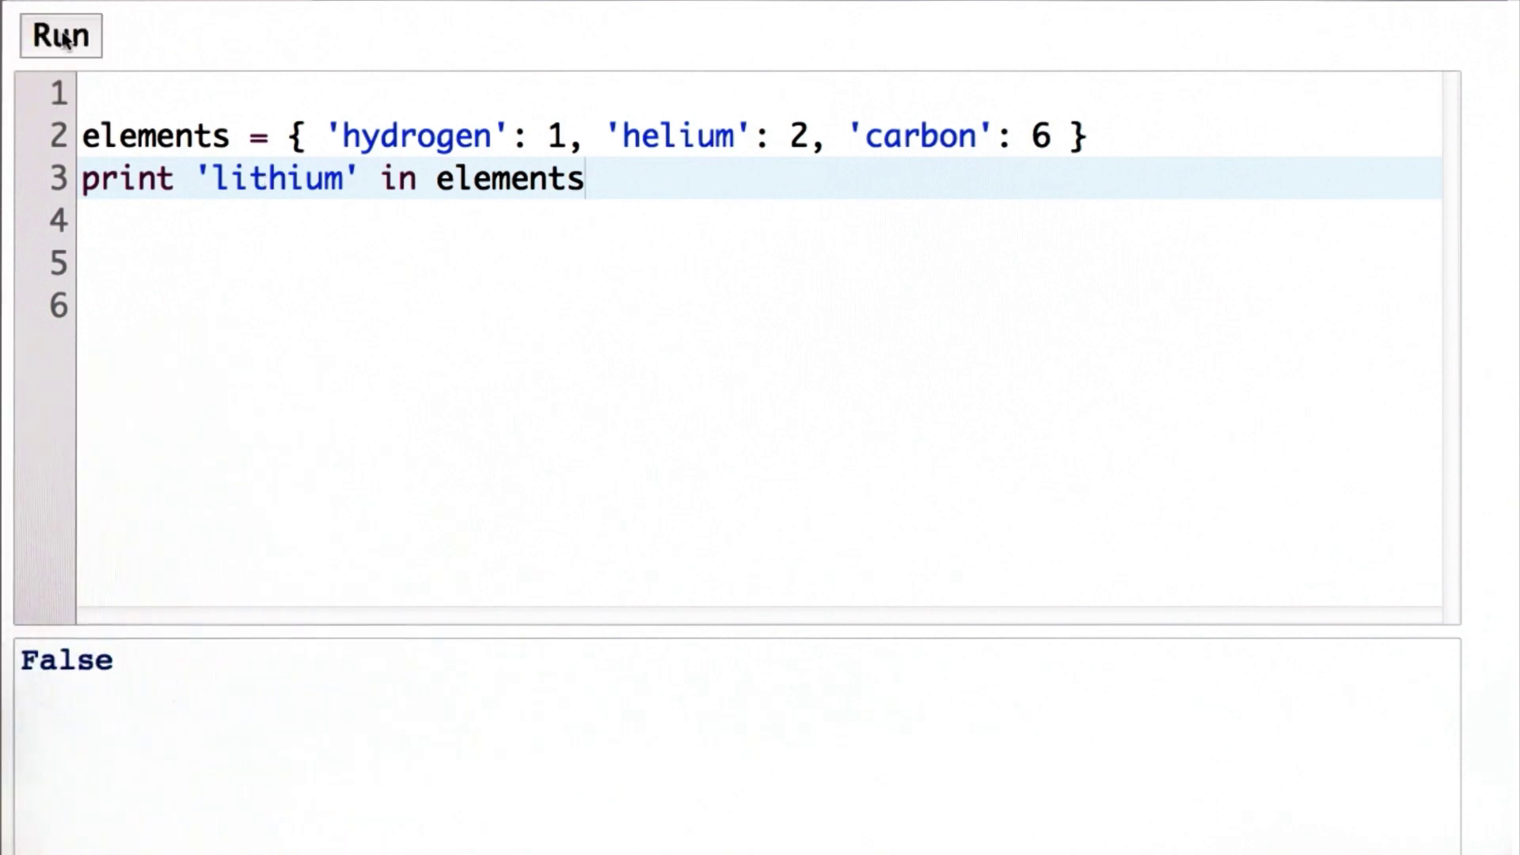
{"action": "key", "text": "ctrl+BackSpace"}
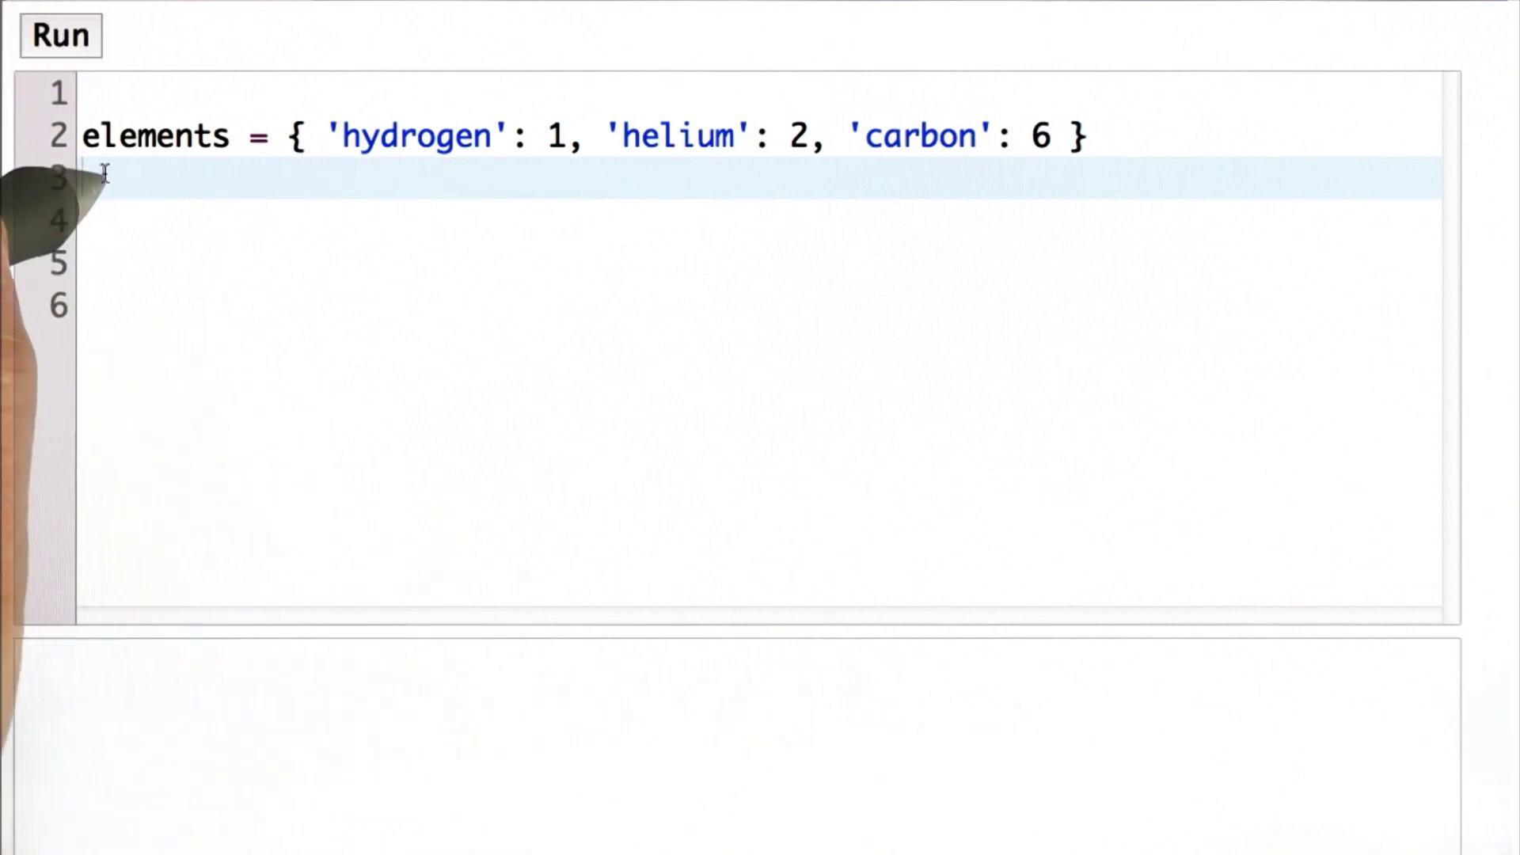
Add elements['lithium'] = 3 and elements['nitrogen'] = 8, then print nitrogen's value (8).
{"action": "key", "text": "Return"}
{"action": "type", "text": "elements['lithium"}
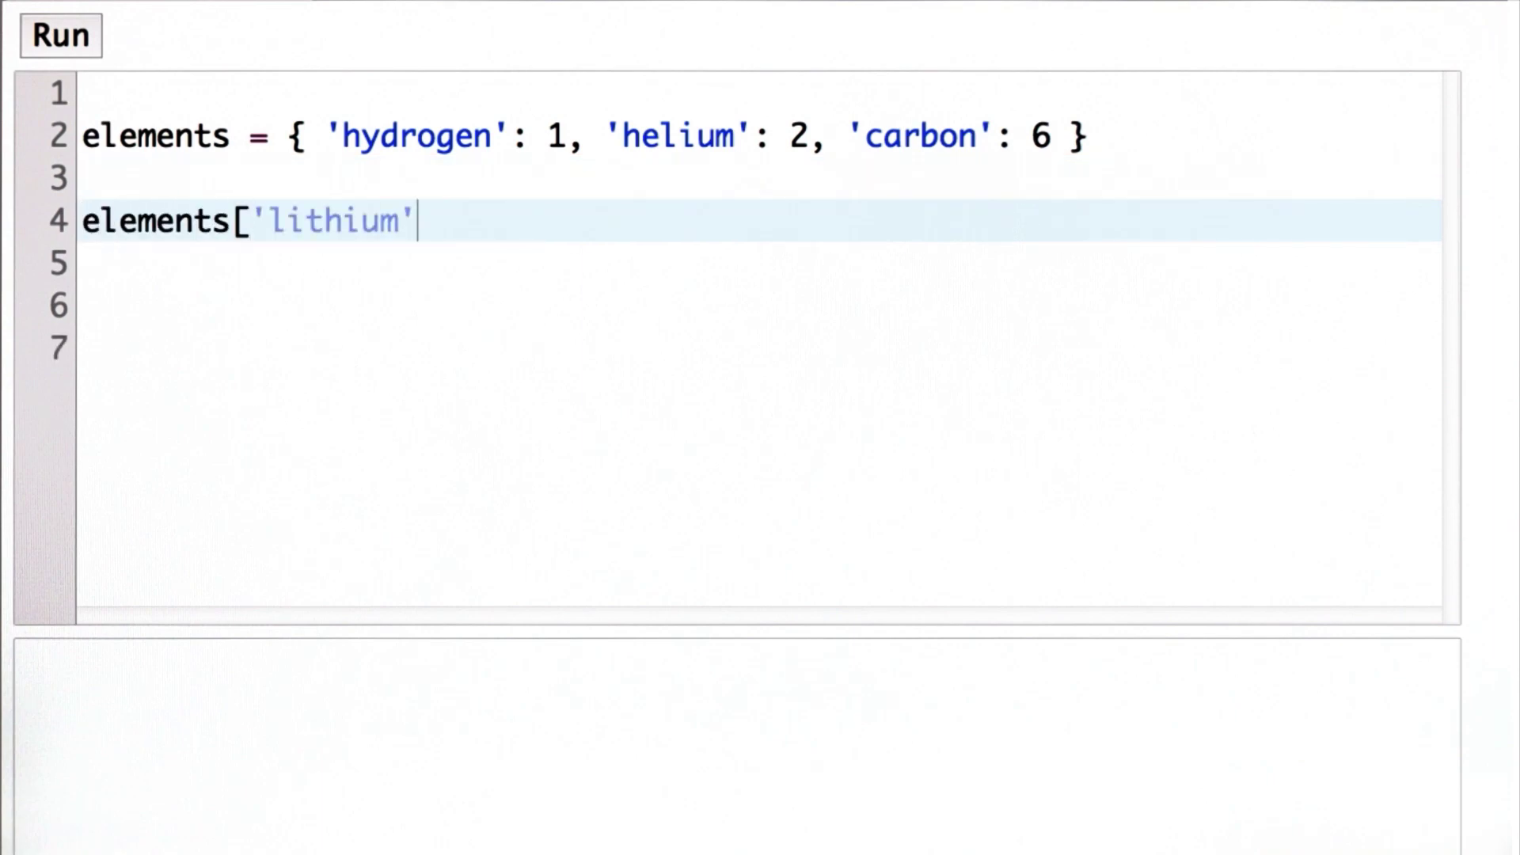
{"action": "type", "text": "] = 3"}
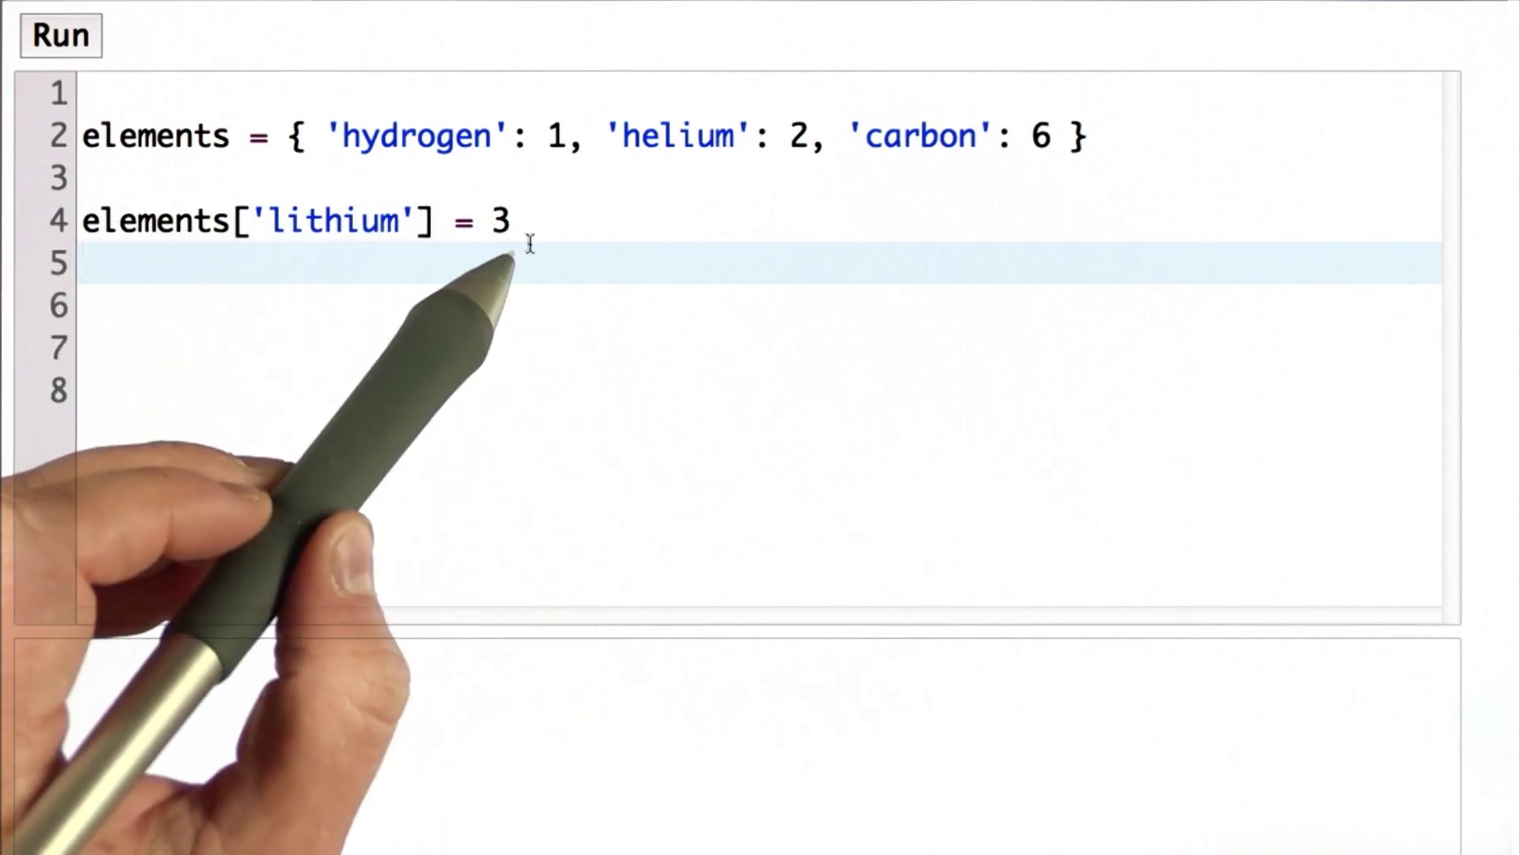
{"action": "type", "text": "['nitrogen'] = 8"}
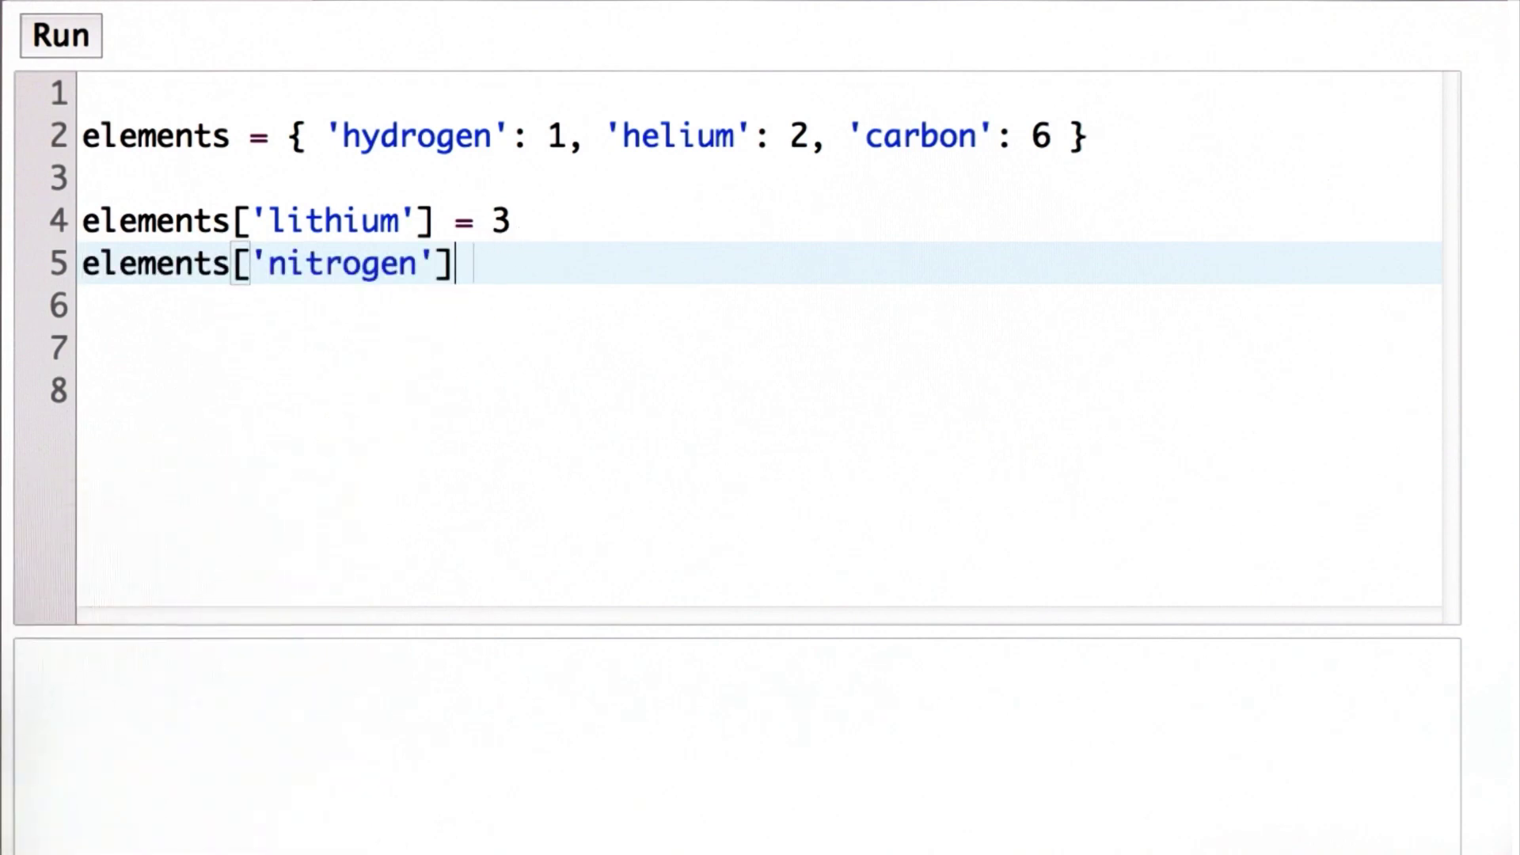
{"action": "key", "text": "Return"}
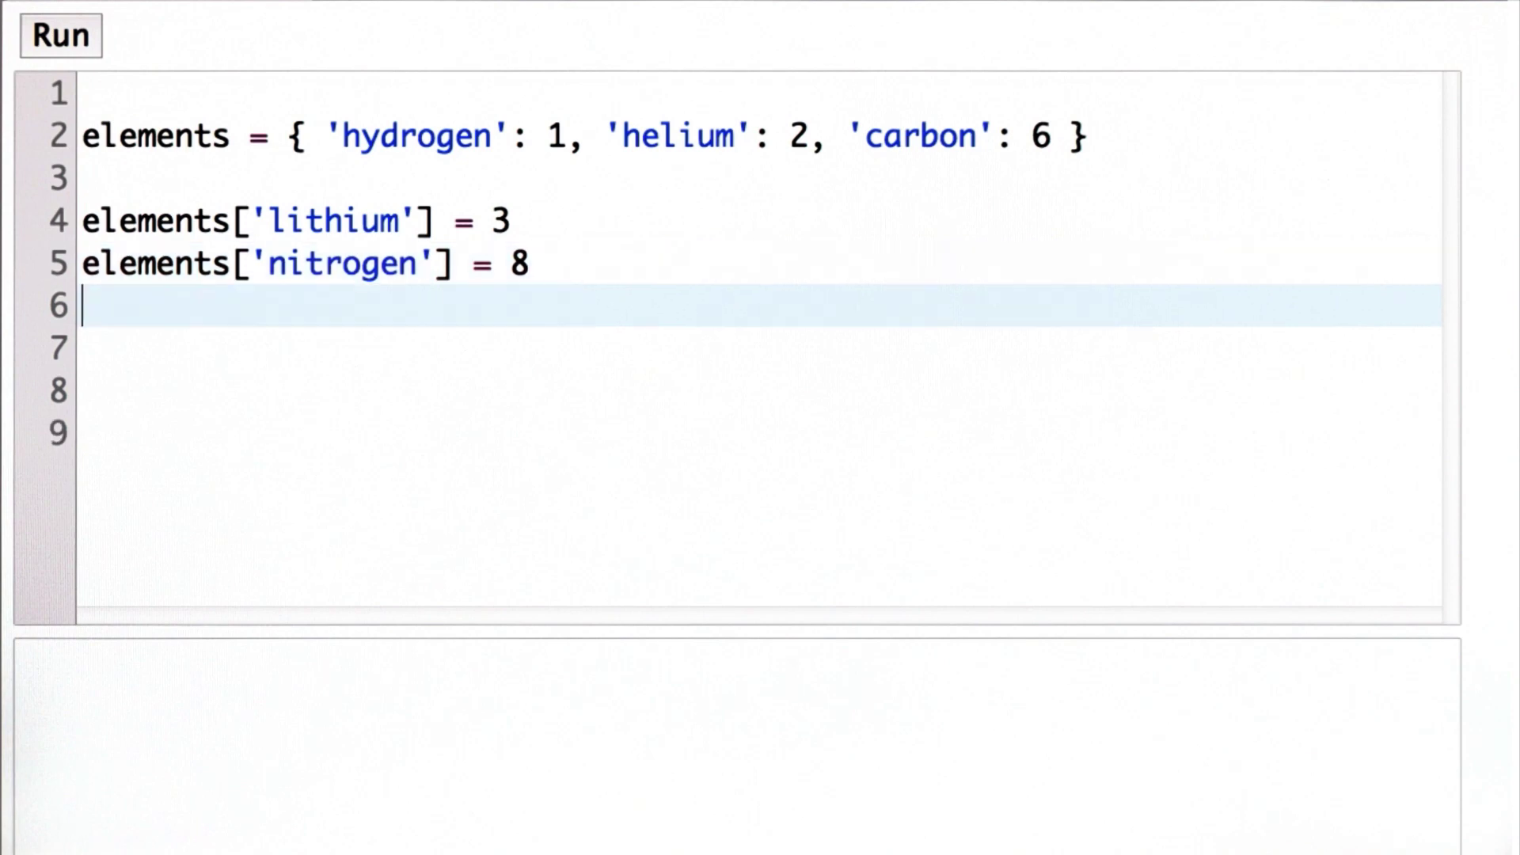
{"action": "key", "text": "Return"}
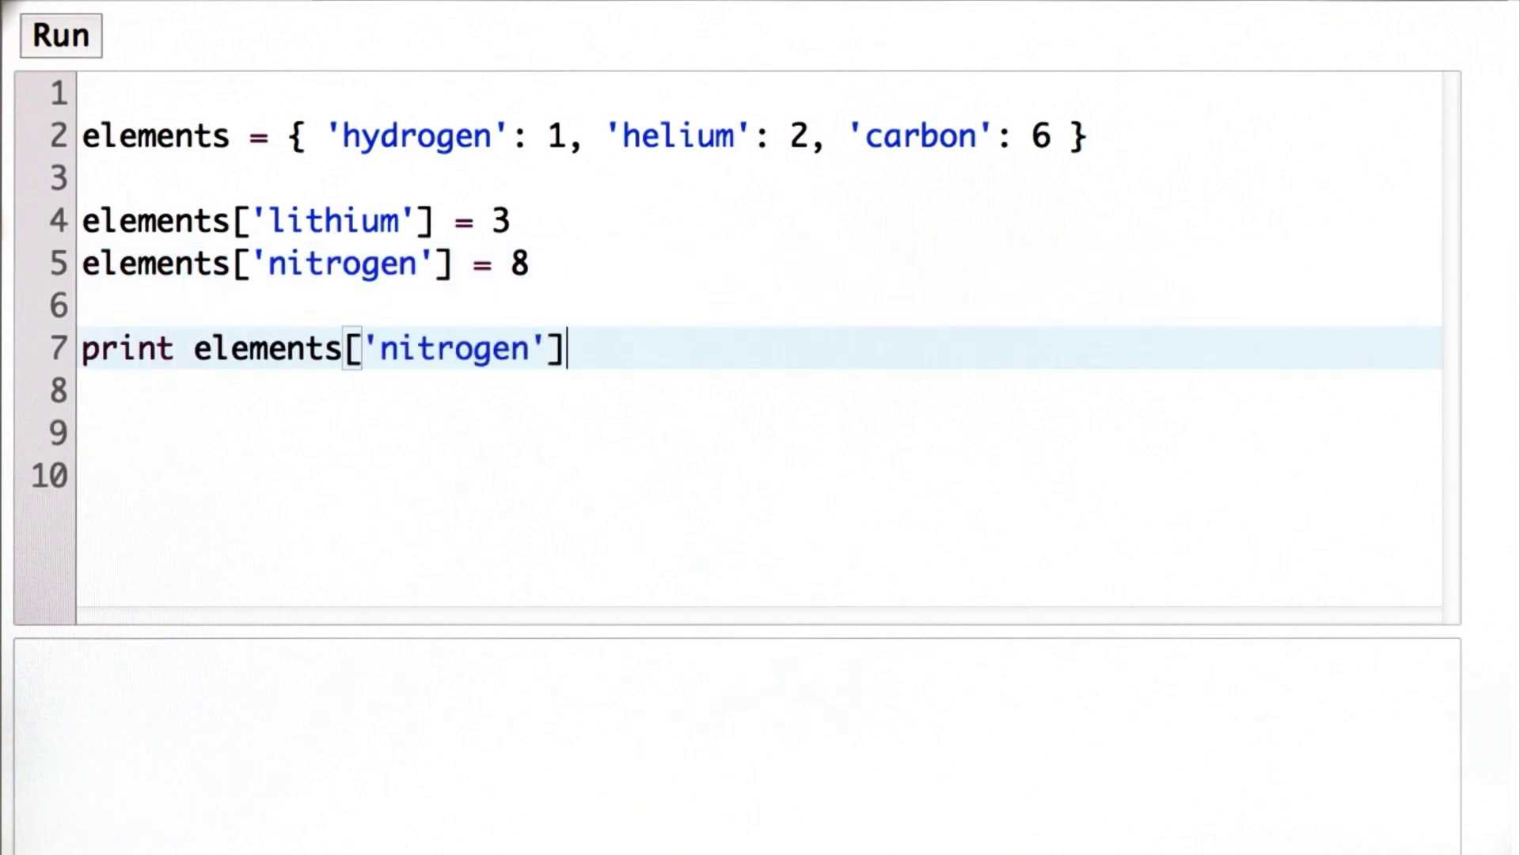
{"action": "left_click", "coordinate": [61, 37]}
Reassign elements['nitrogen'] = 7 with a second print, and run to output 8 then 7.
{"action": "key", "text": "Return"}
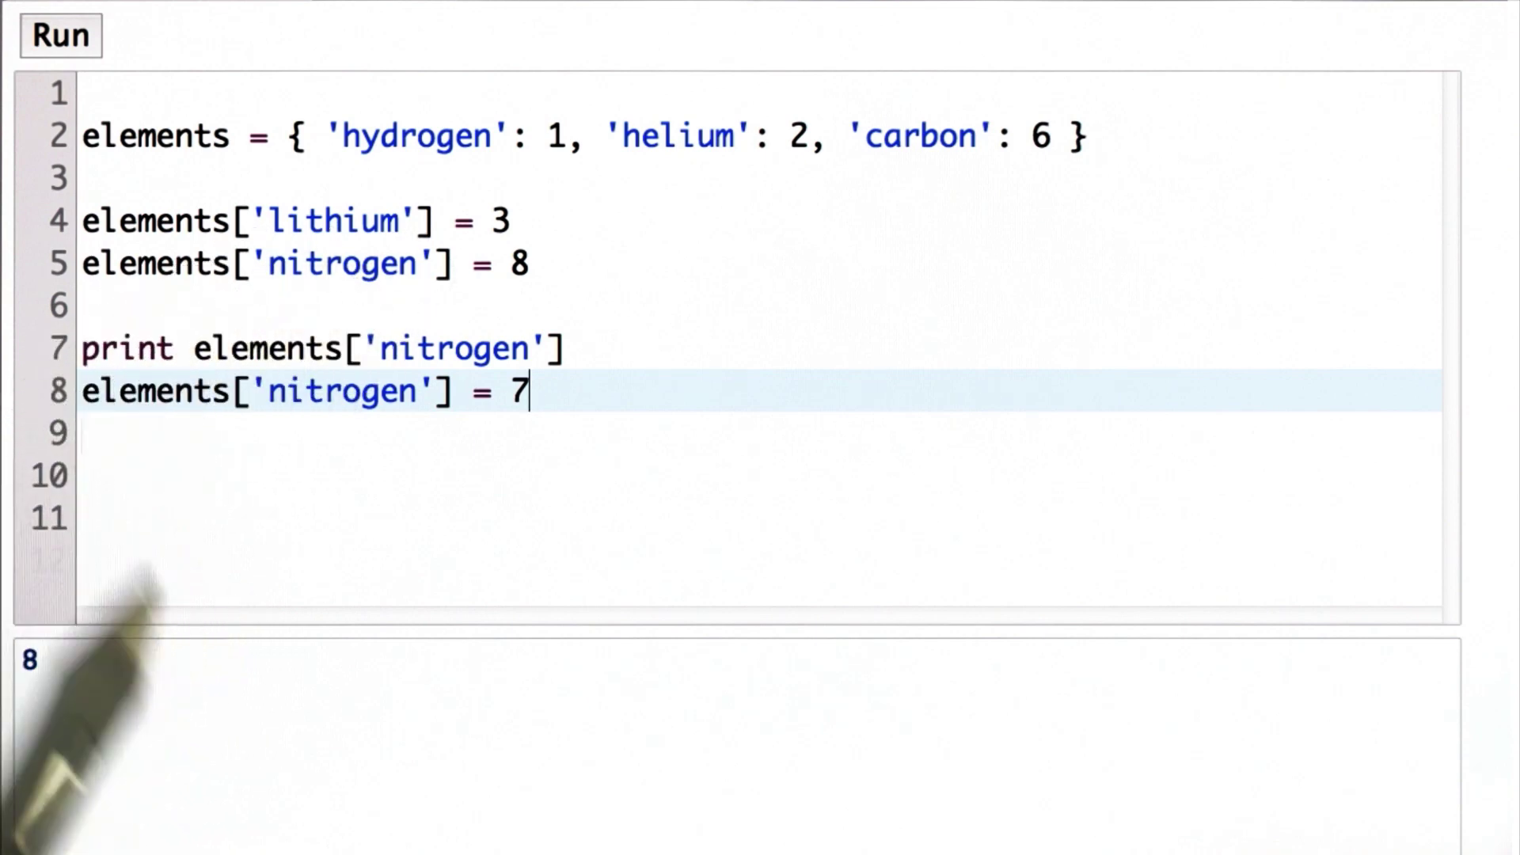
{"action": "key", "text": "Return"}
{"action": "type", "text": "print element"}
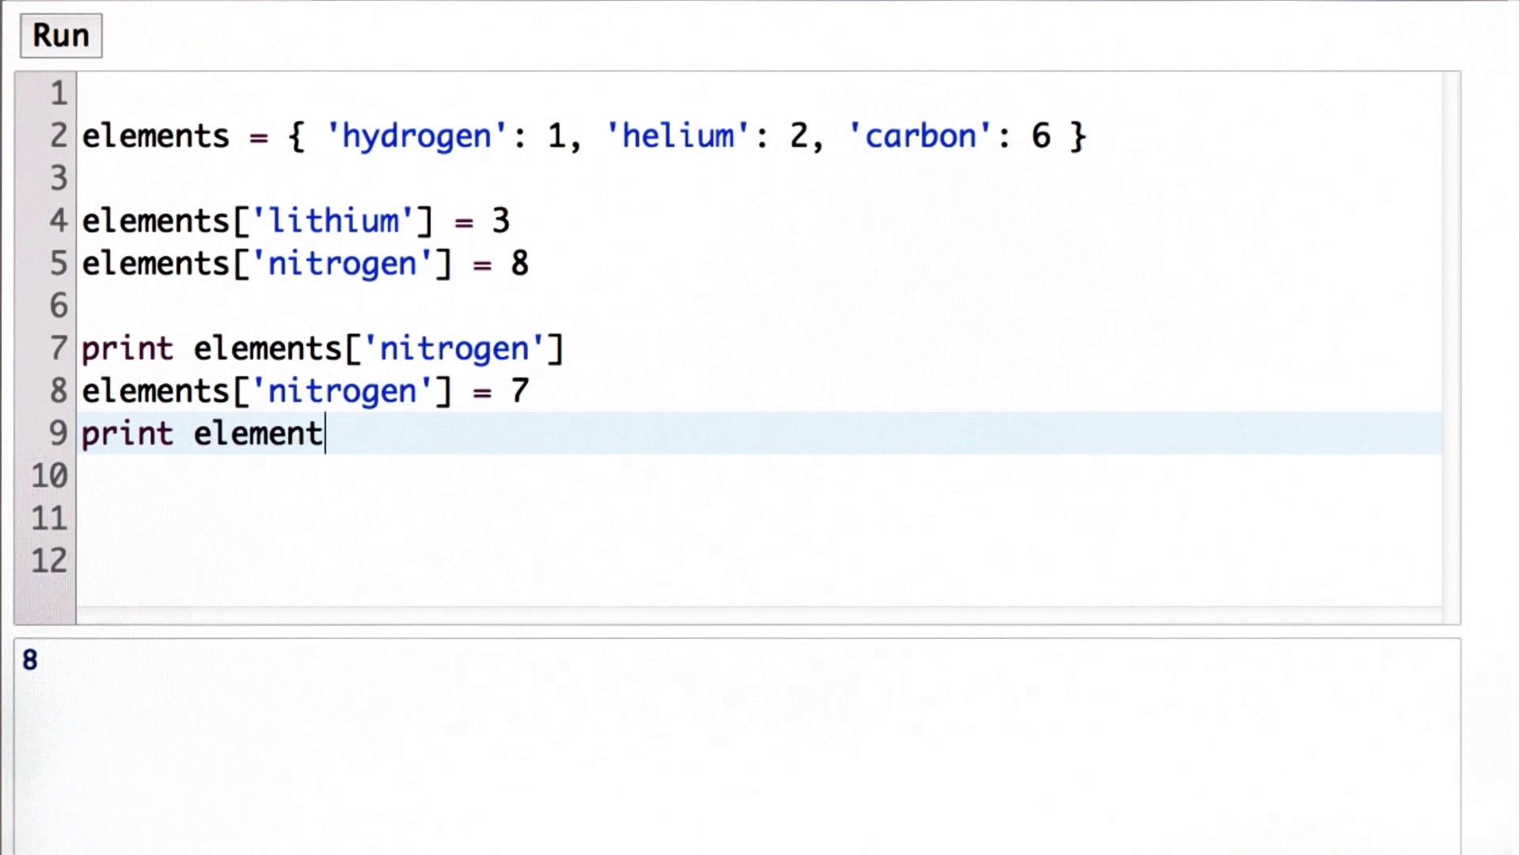
{"action": "type", "text": "s['nitrogen']"}
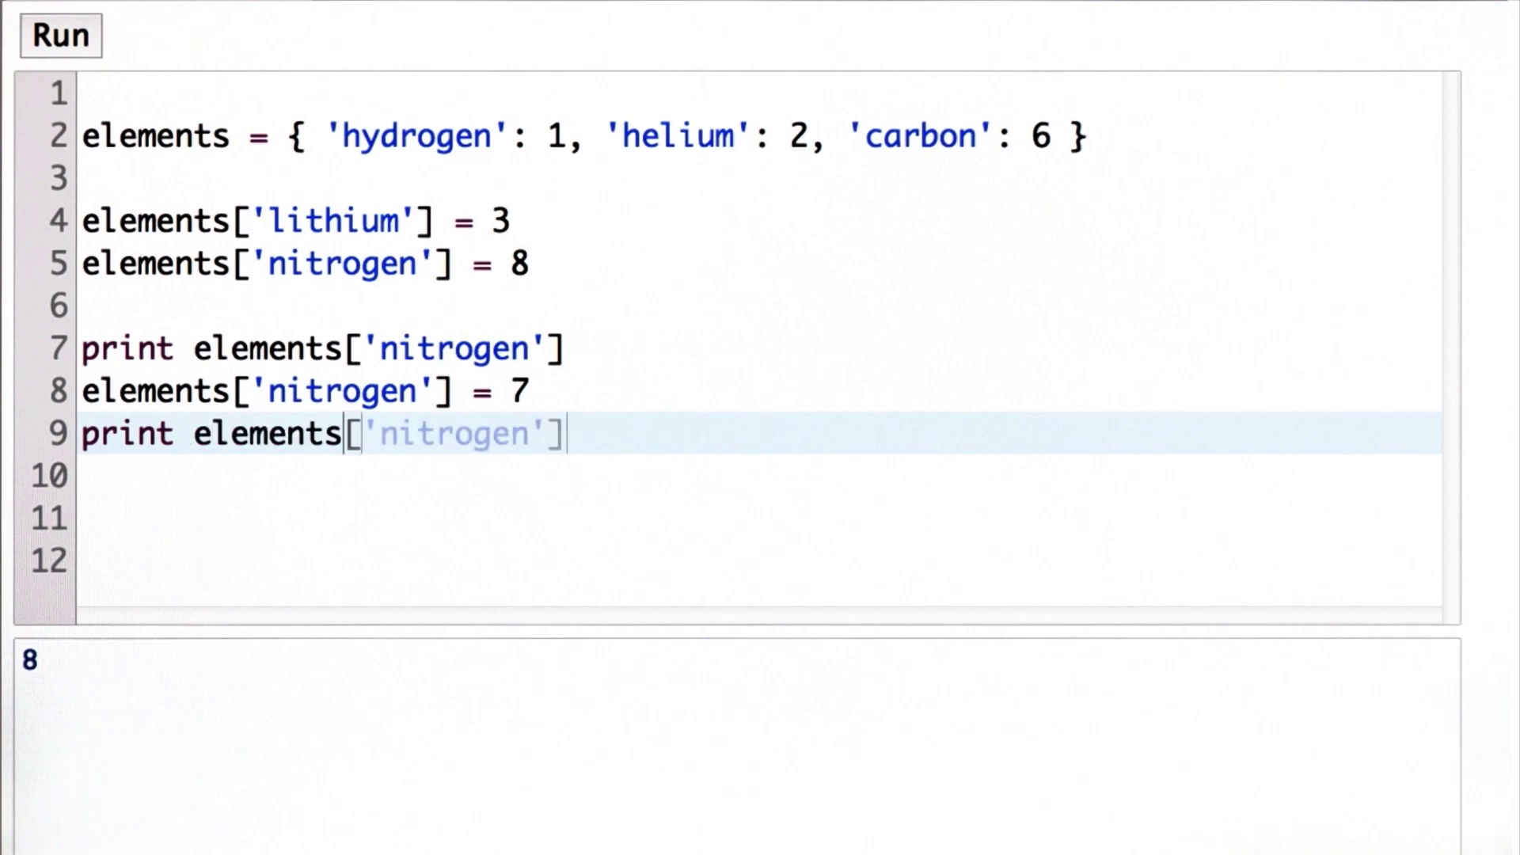
{"action": "left_click", "coordinate": [61, 35]}
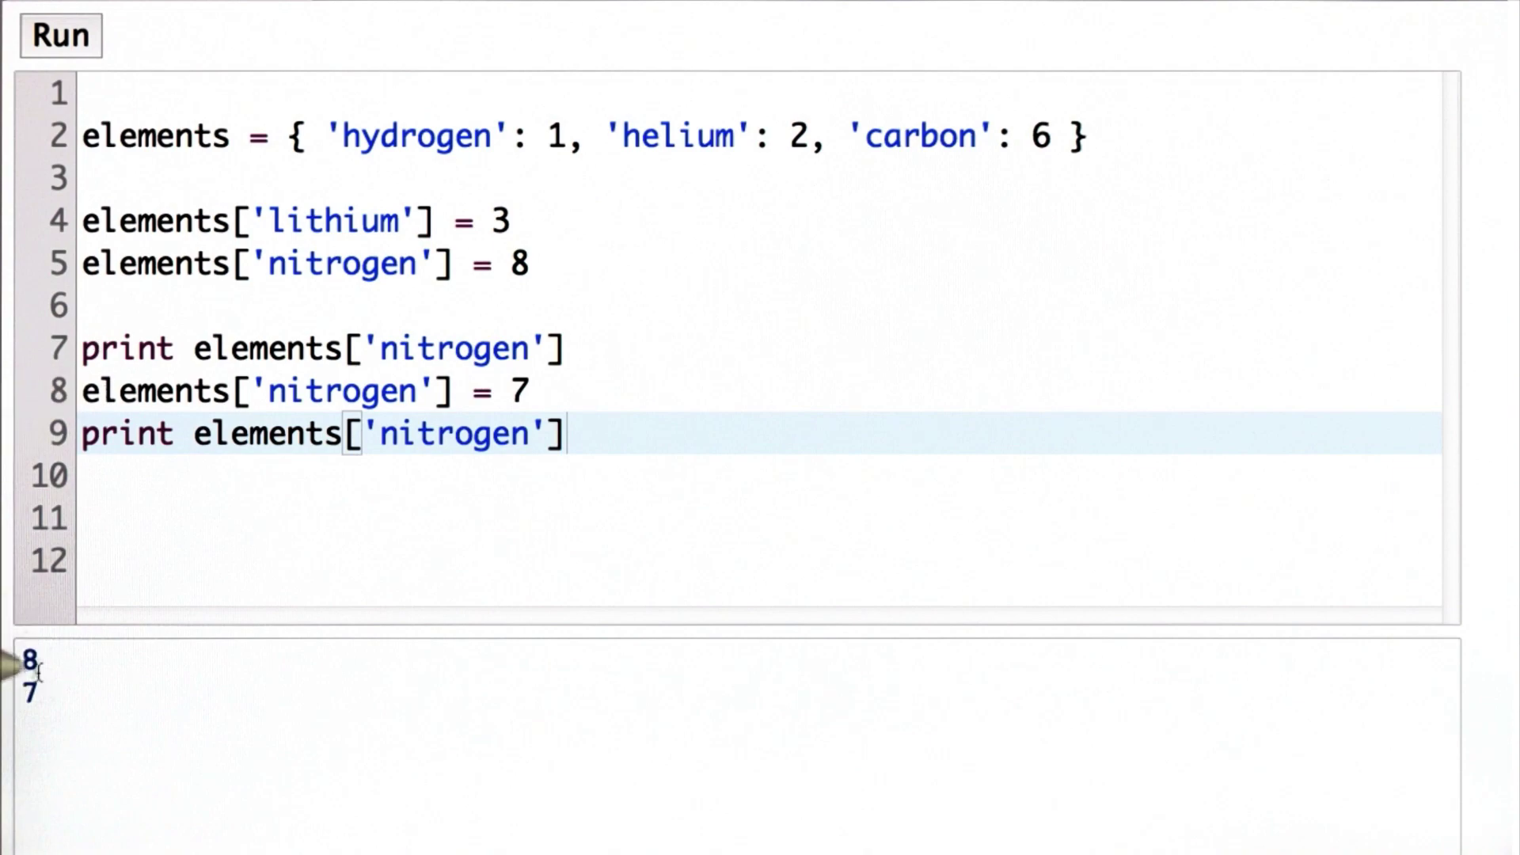